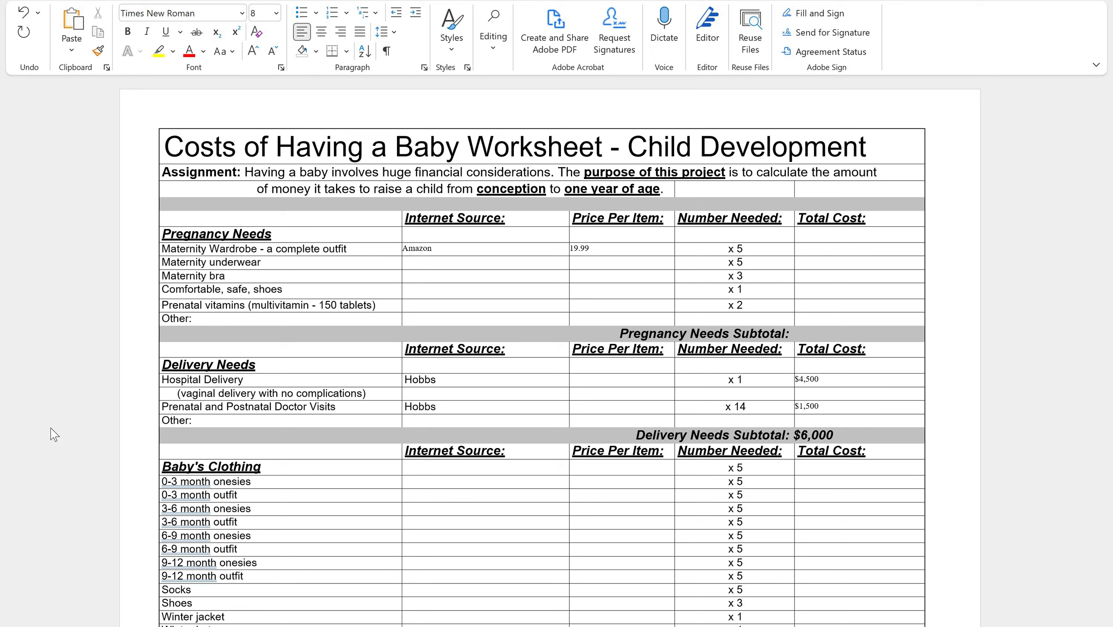
# Step: Enter 99.95 as the Maternity Wardrobe total cost, then search 'maternity under'
pyautogui.click(877, 253)
pyautogui.write('99.95')
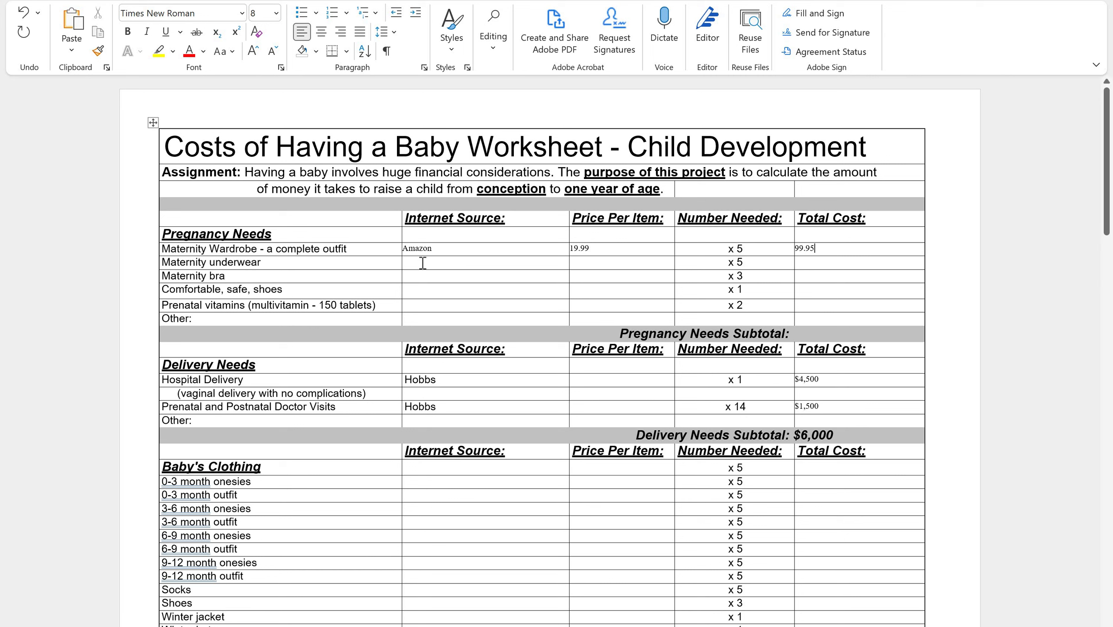
pyautogui.hotkey('alt', 'Tab')
pyautogui.click(484, 19)
pyautogui.write('maternity under')
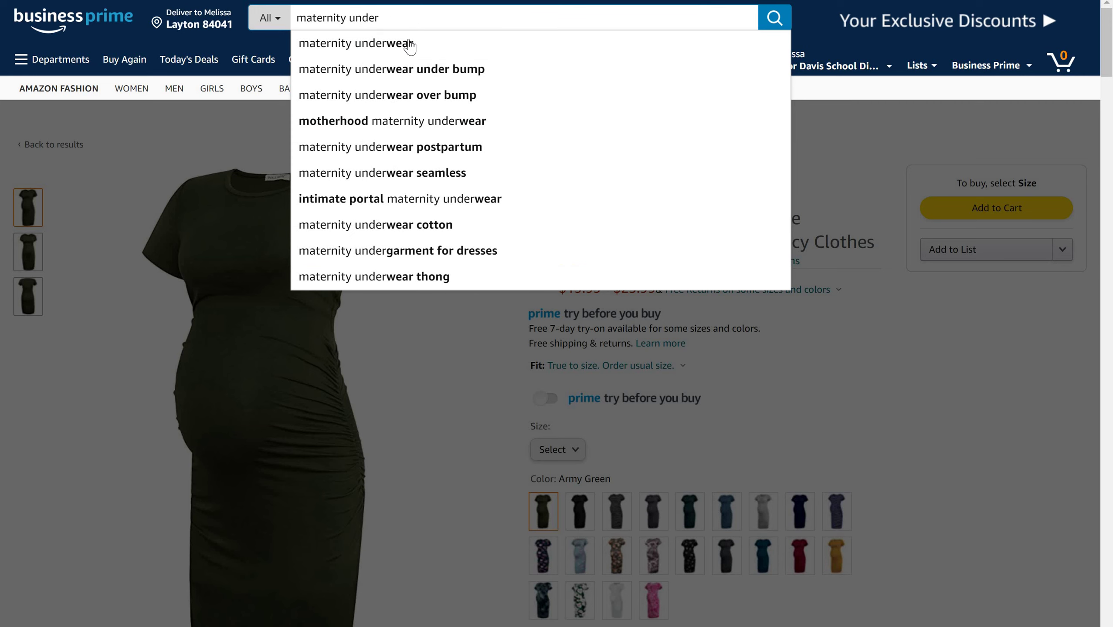
pyautogui.click(415, 42)
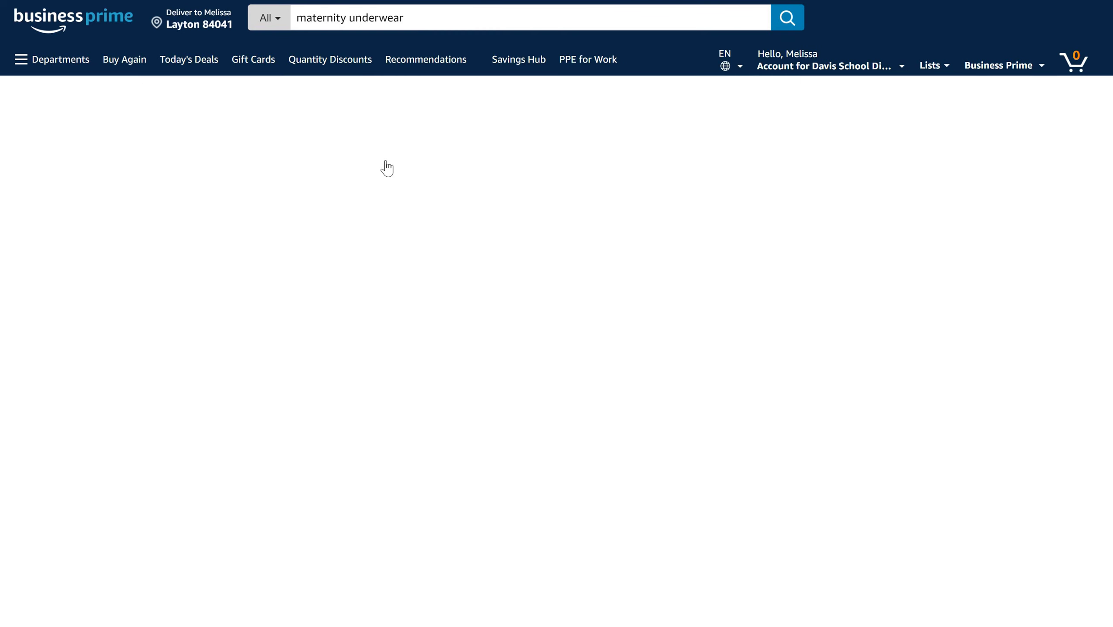
# Step: Record Amazon, 12.70 and 63.50 in the Maternity underwear row
pyautogui.scroll(-3, 518, 505)
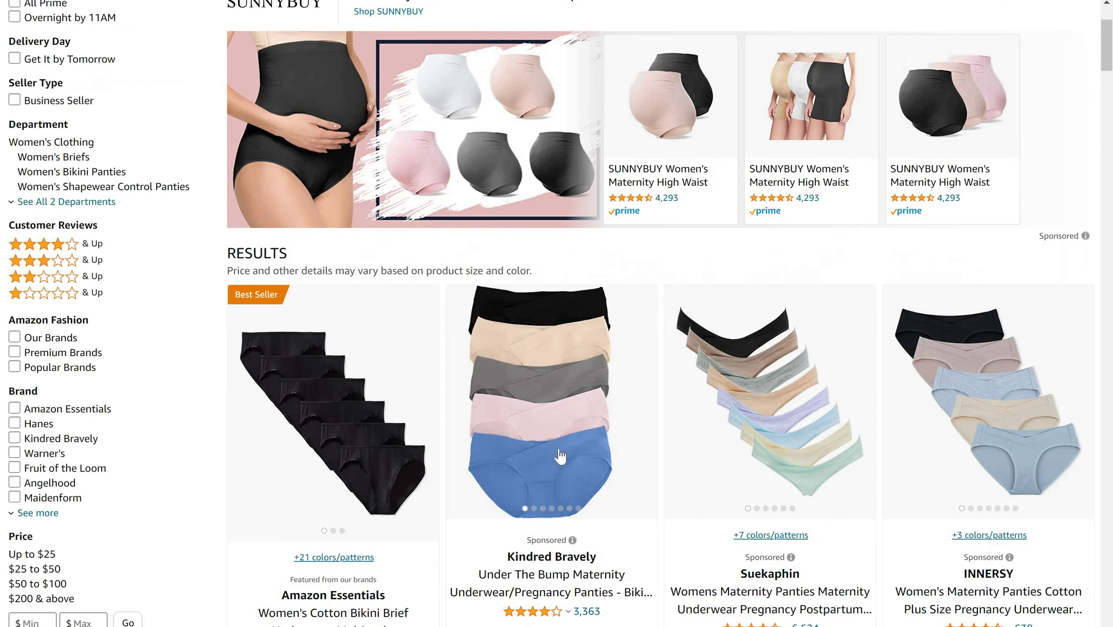
pyautogui.scroll(-2, 556, 461)
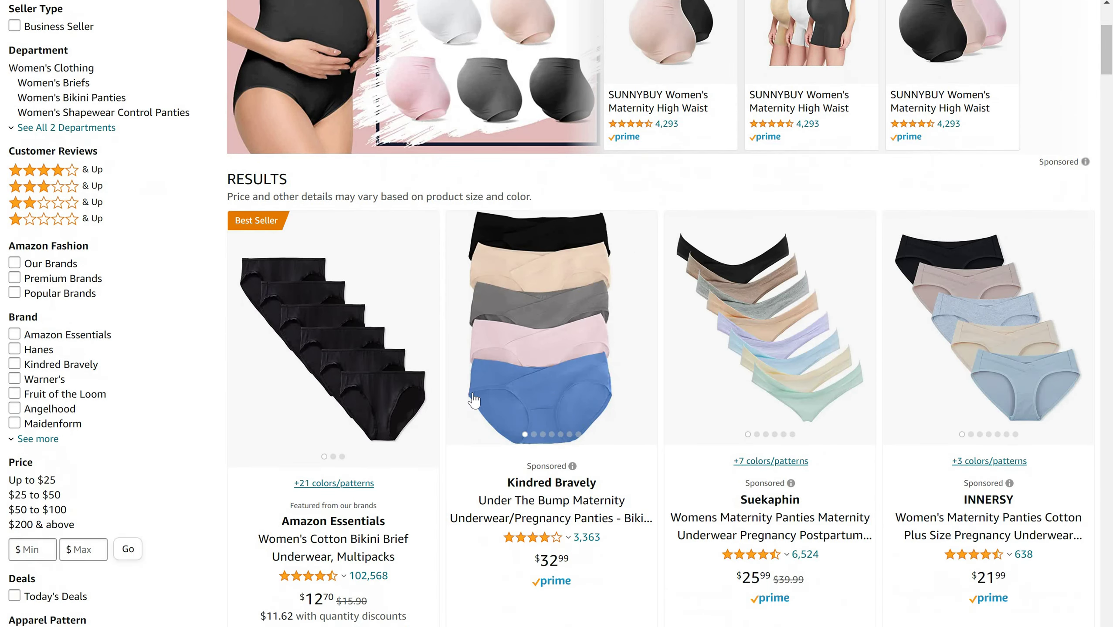
pyautogui.hotkey('alt', 'Tab')
pyautogui.click(483, 262)
pyautogui.write('Amazon')
pyautogui.click(619, 262)
pyautogui.write('12.70')
pyautogui.click(856, 262)
pyautogui.write('63.50')
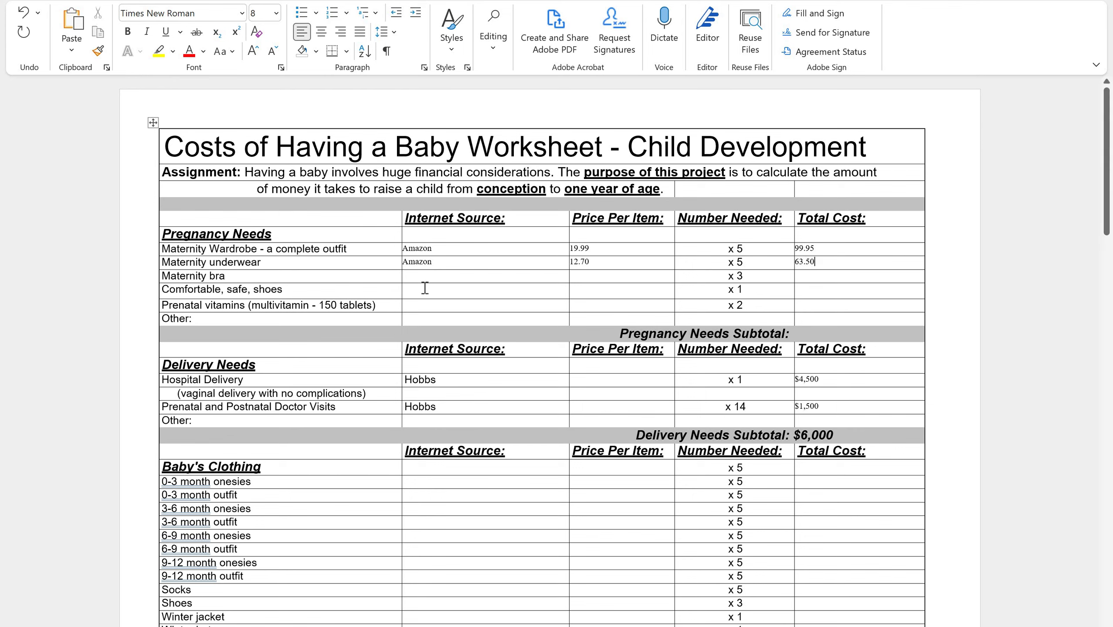
pyautogui.hotkey('alt', 'Tab')
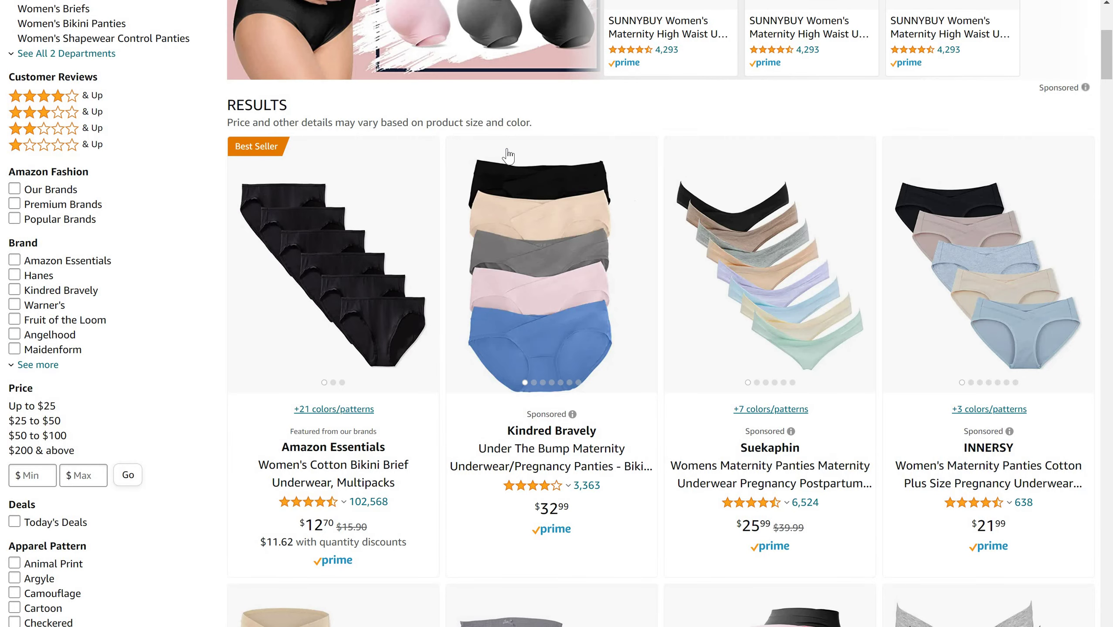
pyautogui.scroll(5, 503, 123)
pyautogui.click(401, 22)
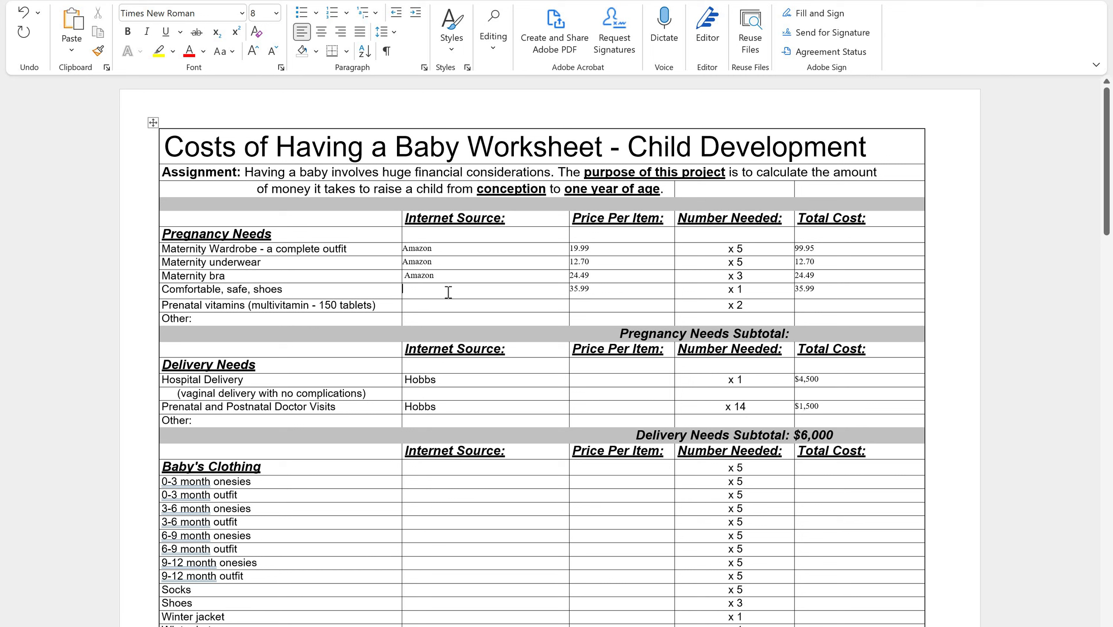
# Step: Enter Amazon as the Internet Source for the shoes and Prenatal vitamins rows
pyautogui.write('Amazon')
pyautogui.click(421, 307)
pyautogui.write('Amazon')
# Step: Give Prenatal vitamins a 12.25 unit cost and a 24.50 total cost
pyautogui.click(615, 305)
pyautogui.write('12.25')
pyautogui.click(834, 305)
pyautogui.write('24.50')
pyautogui.click(814, 332)
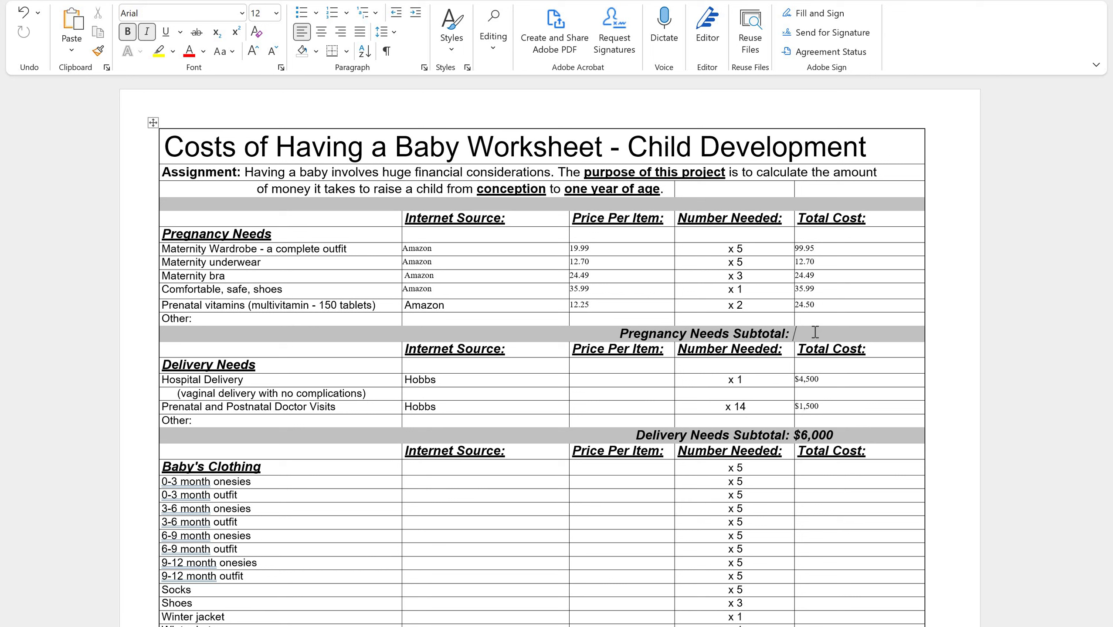
# Step: Enter 197.63 after Pregnancy Needs Subtotal
pyautogui.write('197.63')
pyautogui.scroll(-2, 73, 485)
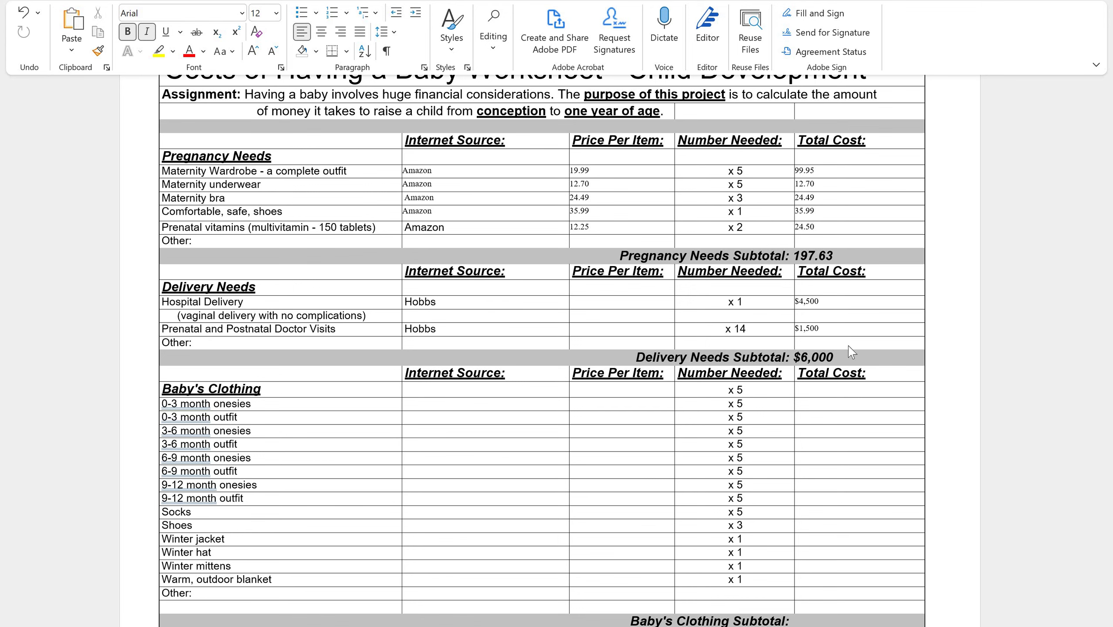
pyautogui.scroll(-1, 535, 253)
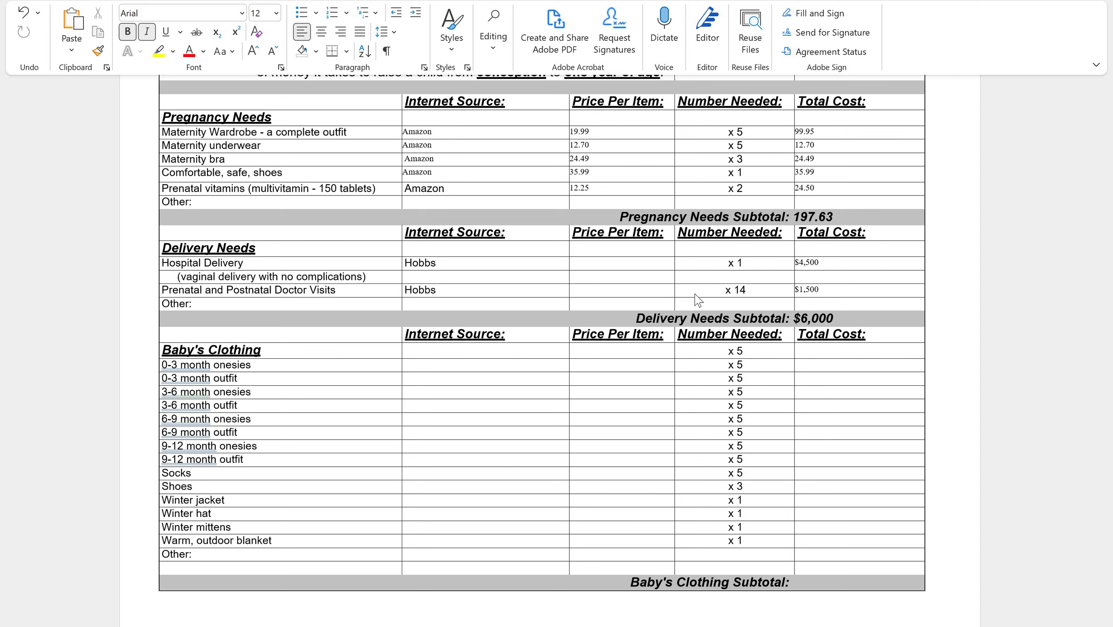
pyautogui.scroll(-5, 825, 365)
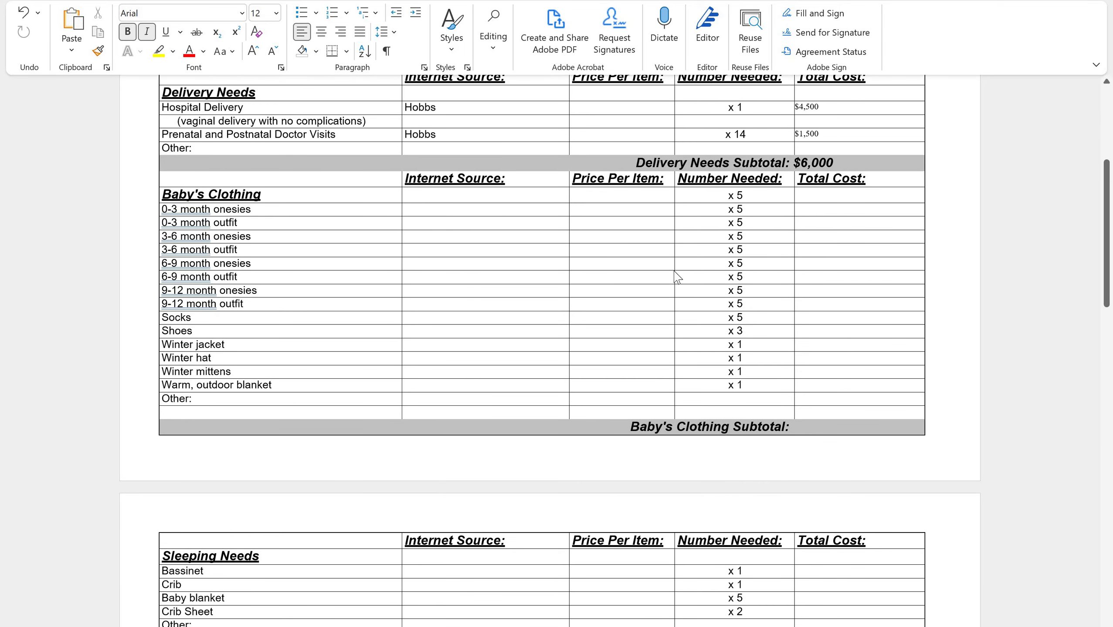
pyautogui.scroll(-20, 502, 427)
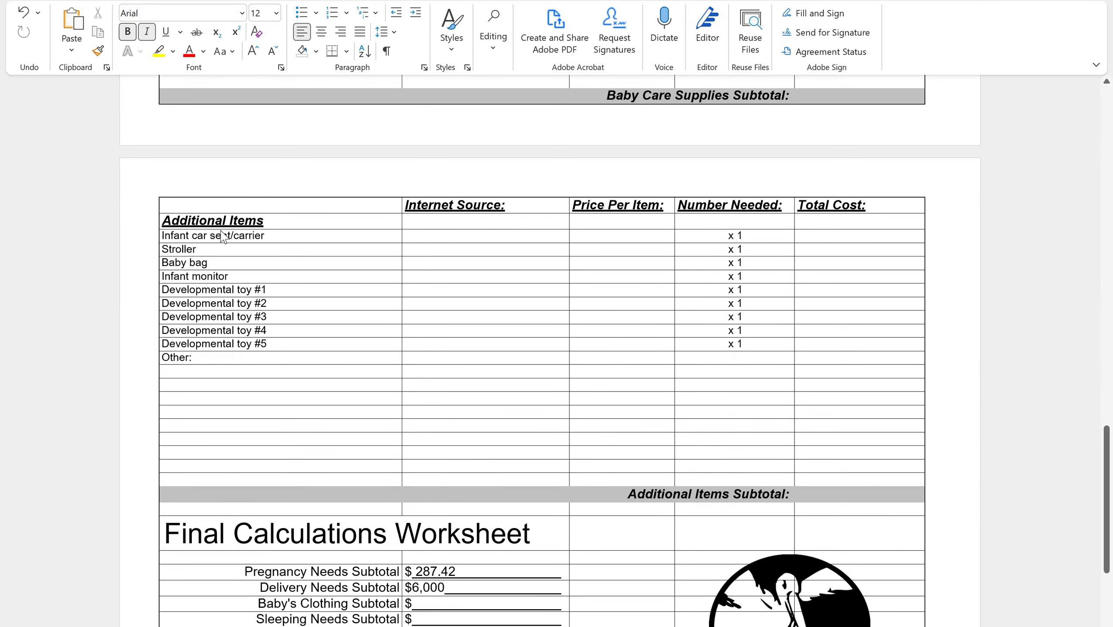
pyautogui.scroll(-3, 457, 448)
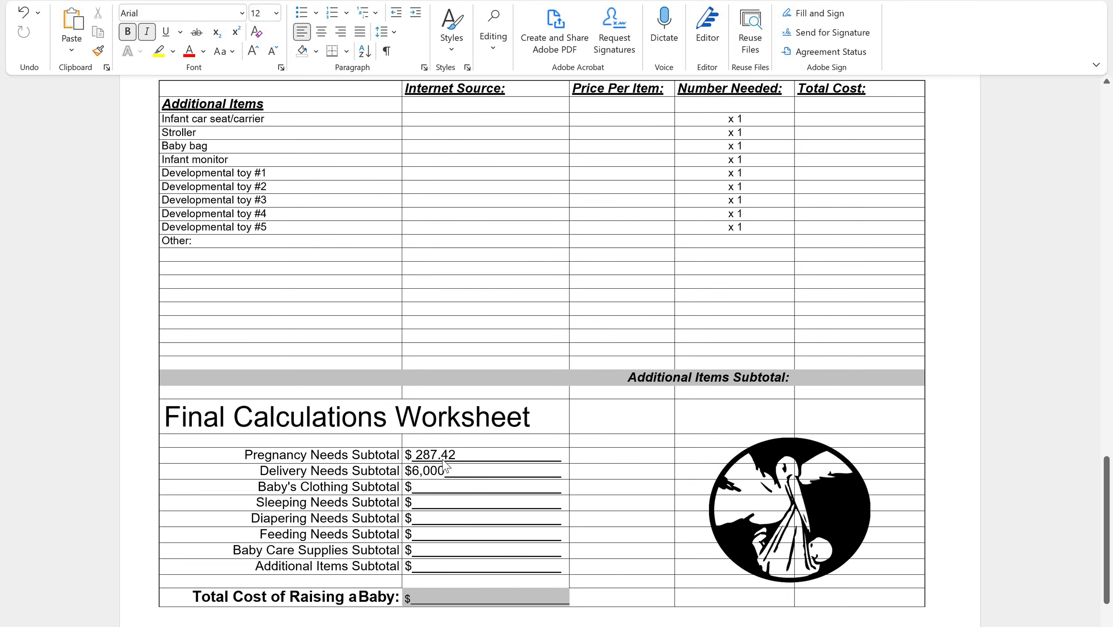
pyautogui.scroll(-2, 448, 481)
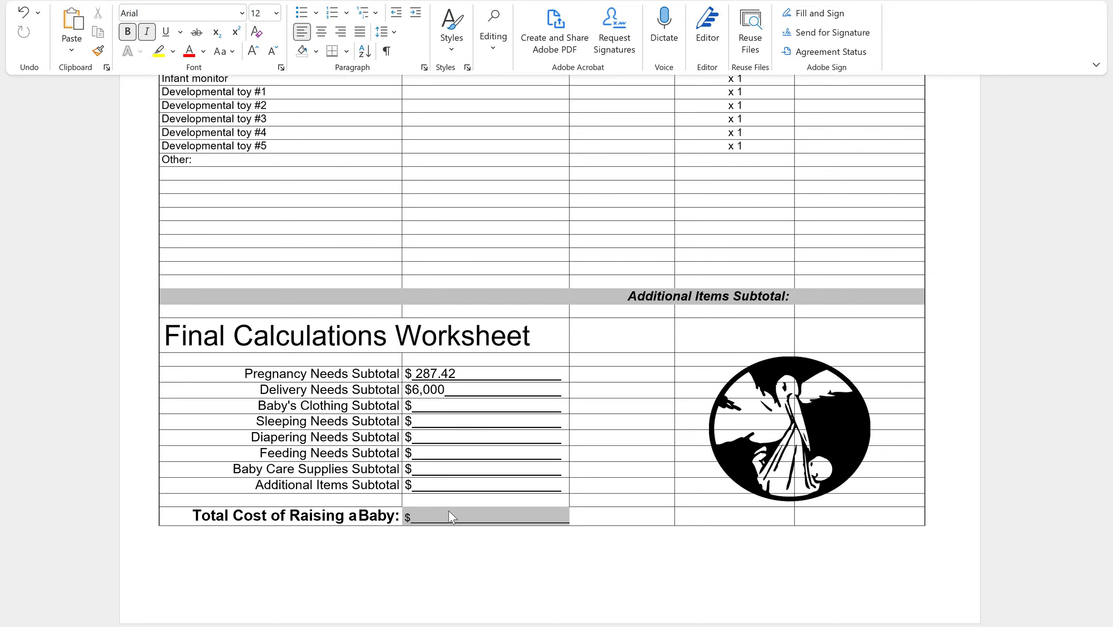
pyautogui.scroll(20, 487, 557)
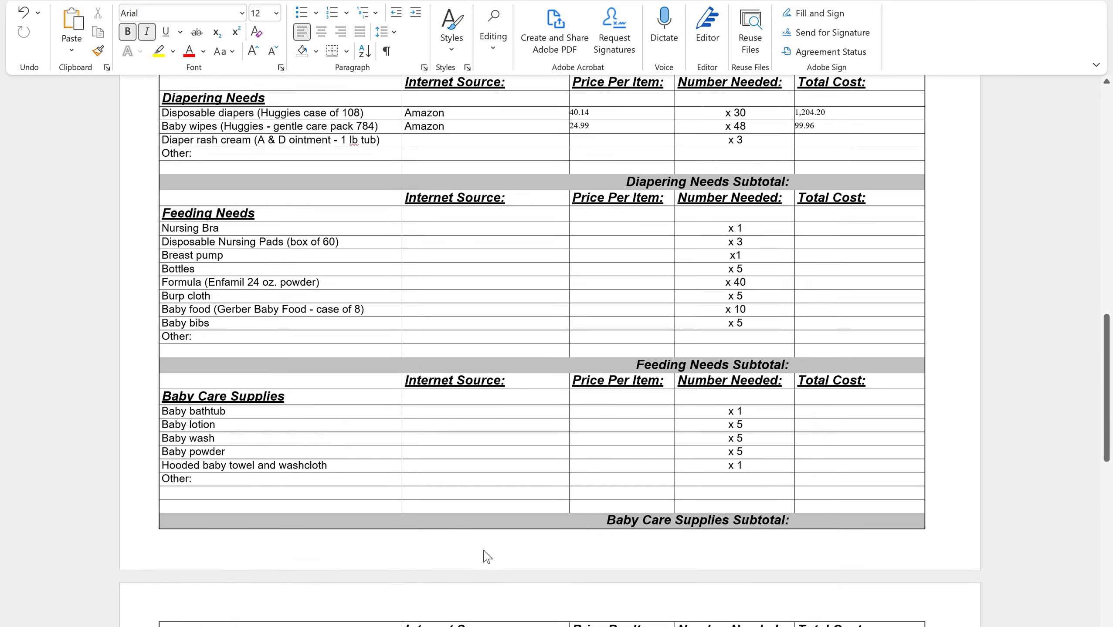
pyautogui.scroll(10, 487, 557)
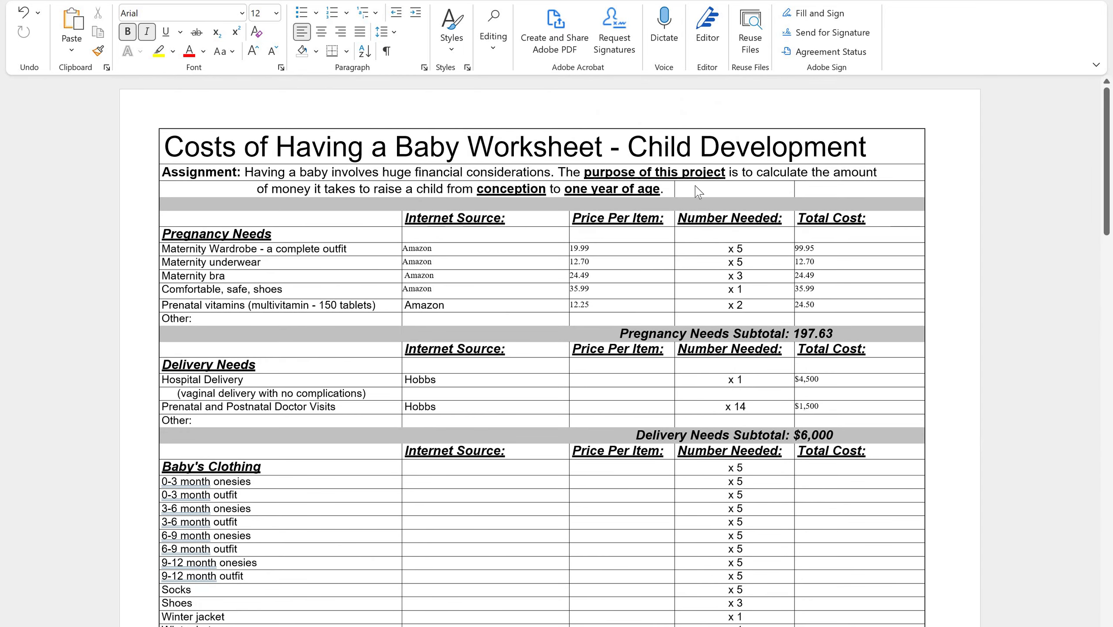